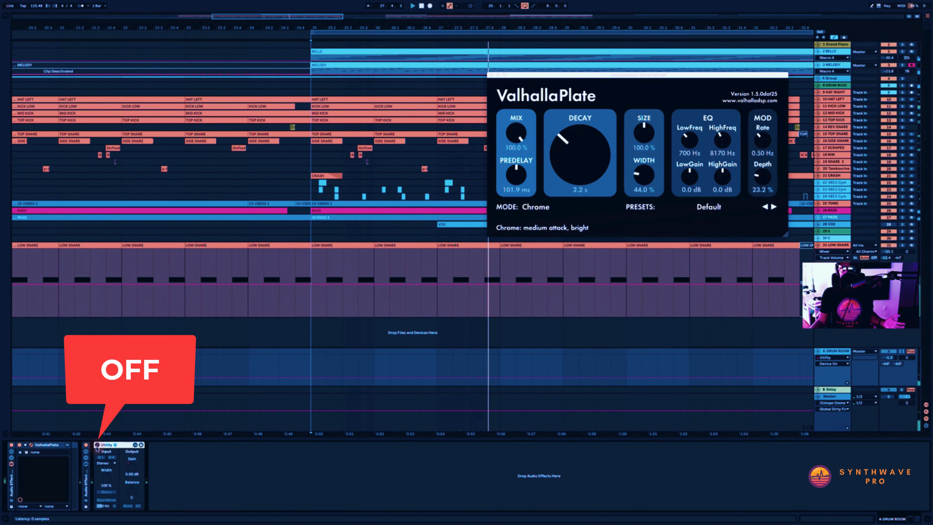
Re-enable the Utility on the A-DRUM ROOM return, stop playback and show its Gain automation.
left_click(97, 445)
key("space")
left_click(131, 468)
scroll(368, 368, "right", 3)
Inspect the A-DRUM ROOM gain dips in bars 25 and 26, and play the passage from 25.1.1.
left_click(216, 364)
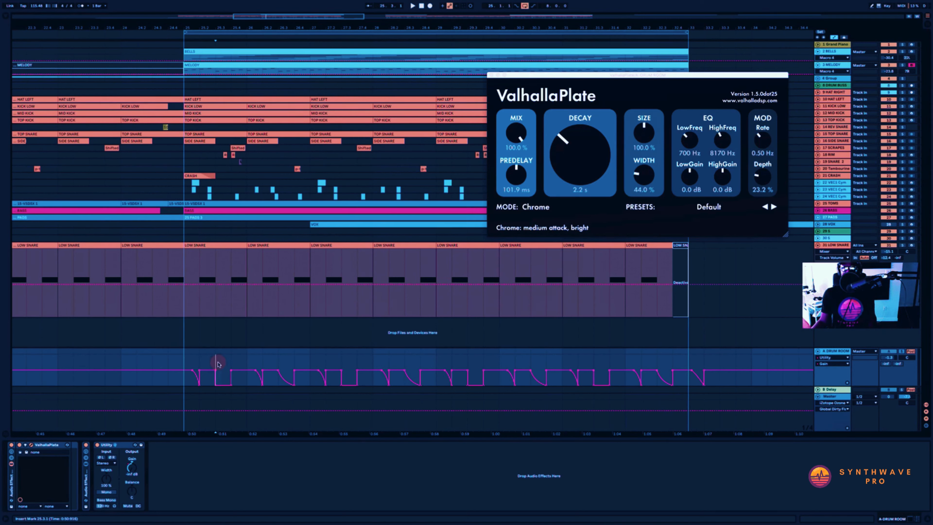
left_click_drag(218, 363, 290, 366)
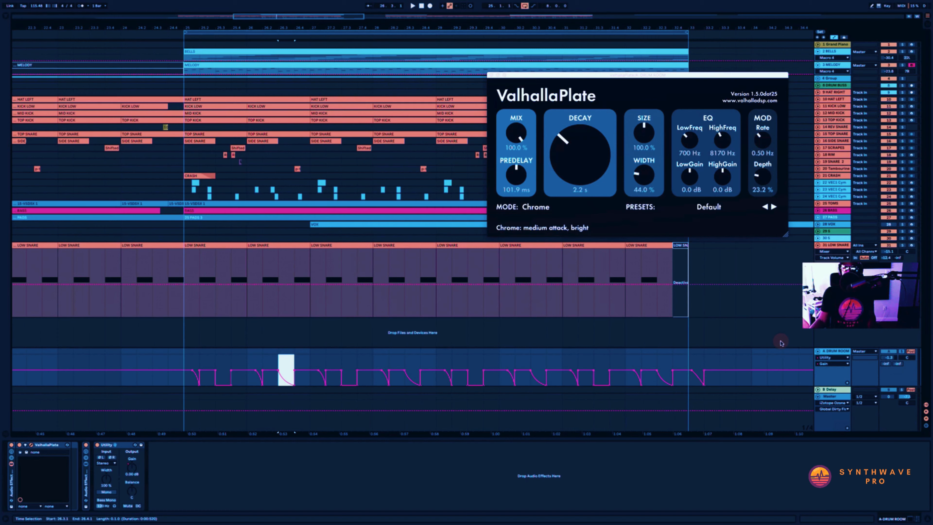
left_click(181, 355)
key("space")
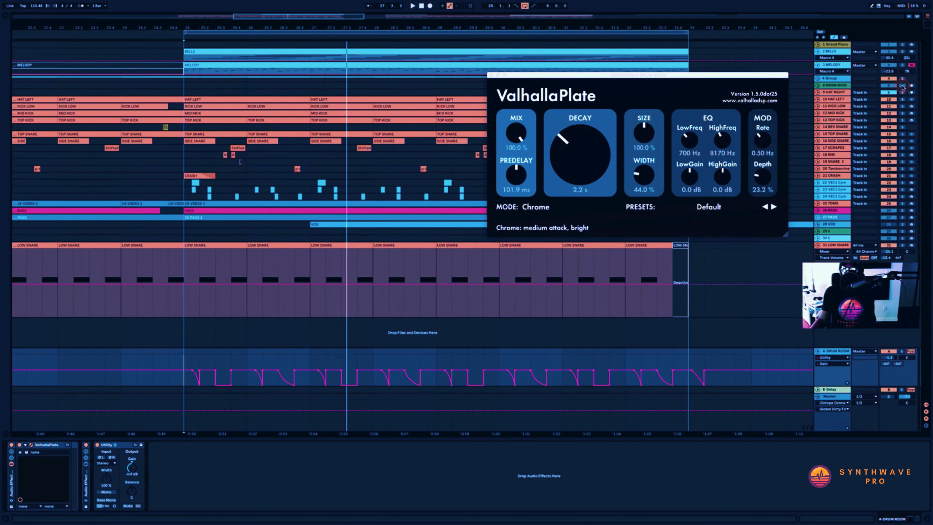
key("space")
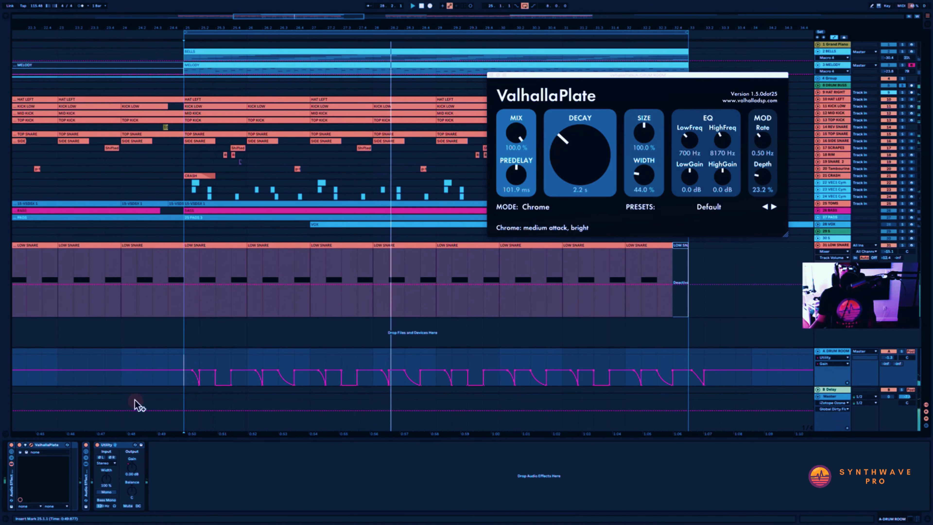
Bypass and re-enable the Utility during playback to compare the drum room reverb, and replay from bar 25.
left_click(97, 445)
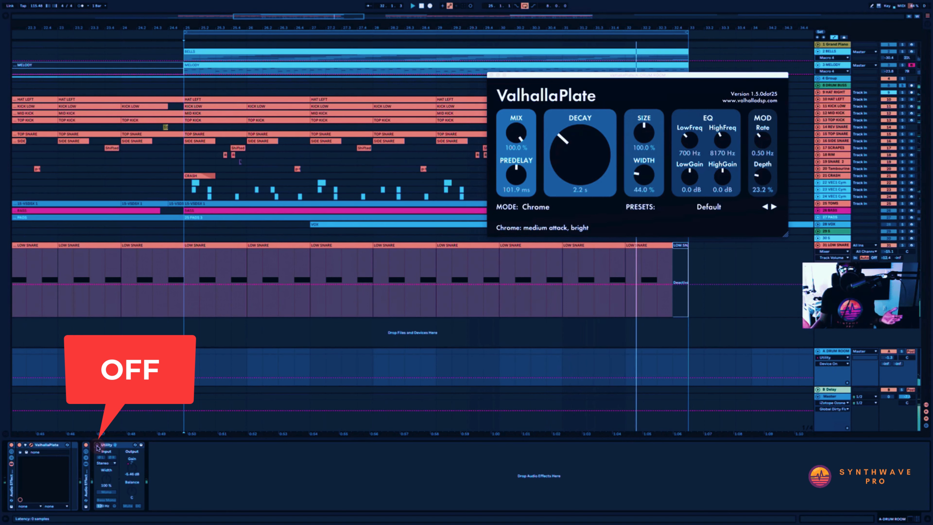
left_click(97, 445)
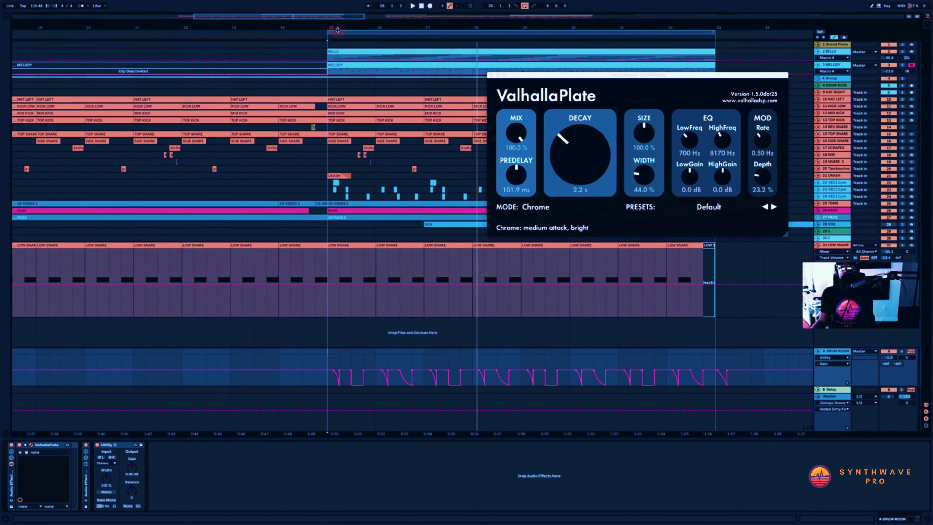
key("space")
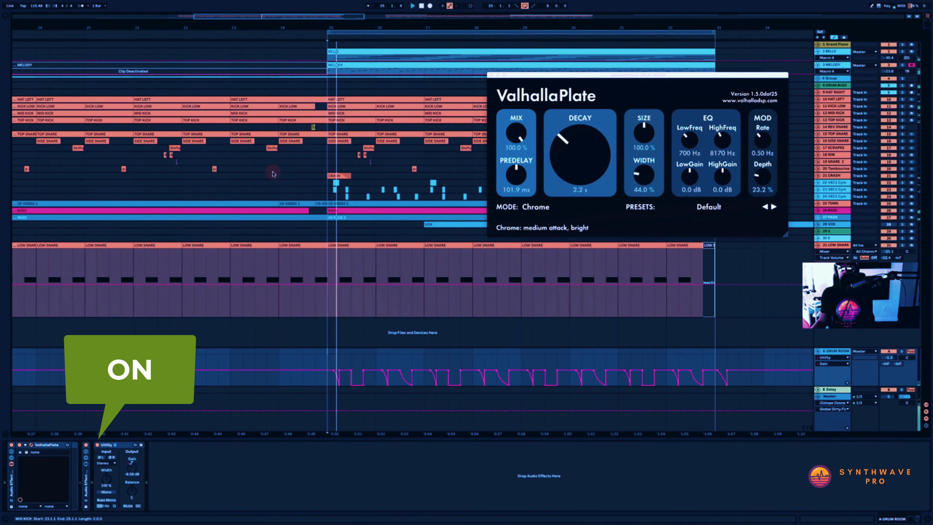
Toggle the Utility off and on twice during the loop, with its Gain automation shown, to hear the gating effect.
left_click(96, 446)
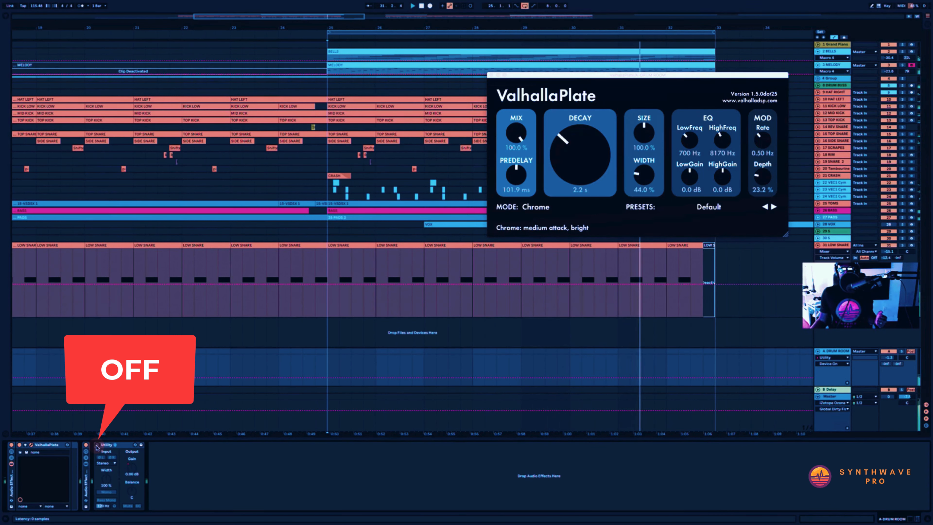
left_click(97, 446)
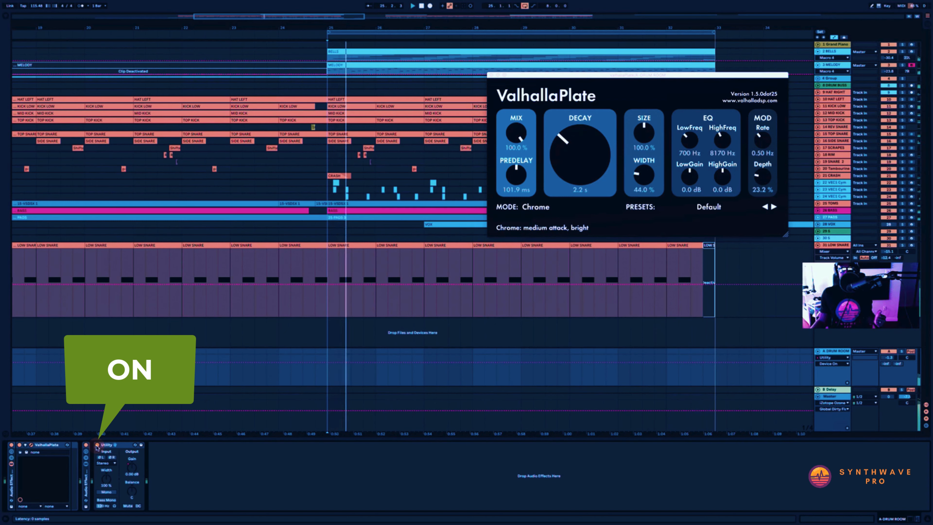
left_click(132, 468)
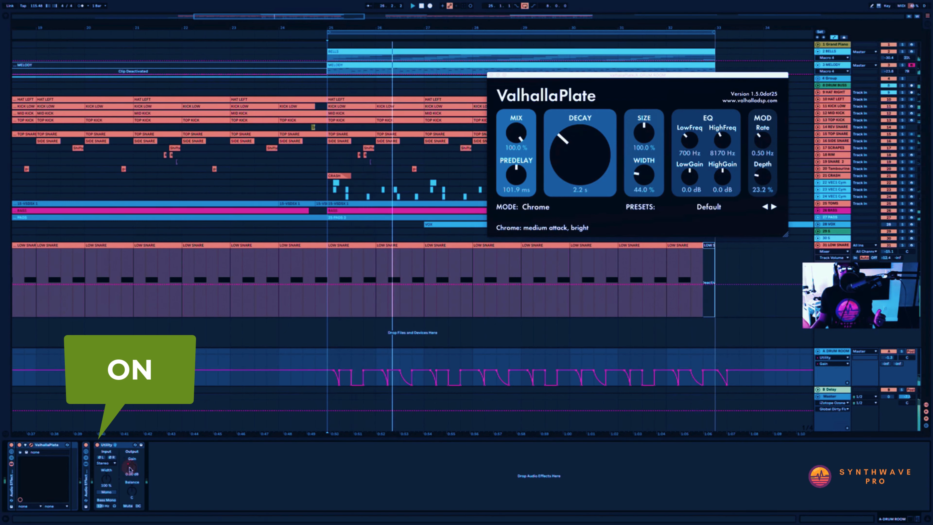
left_click(97, 446)
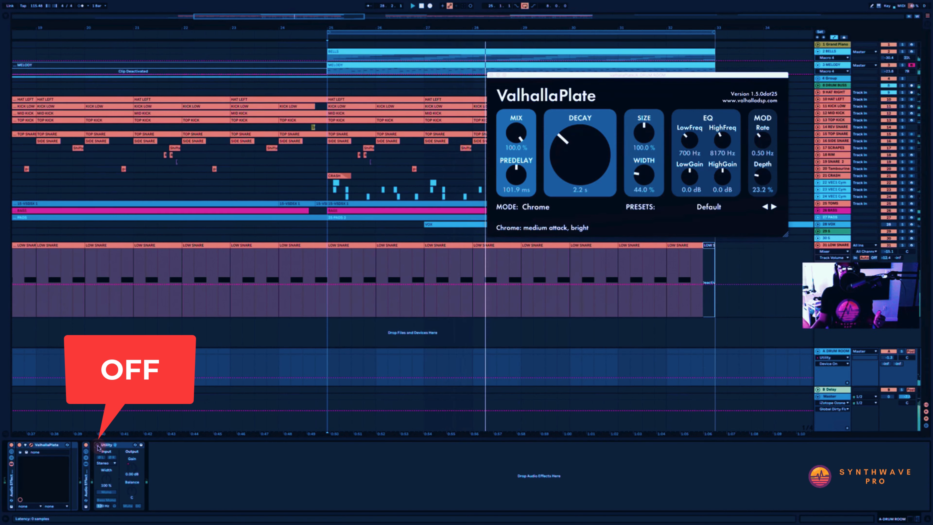
left_click(97, 445)
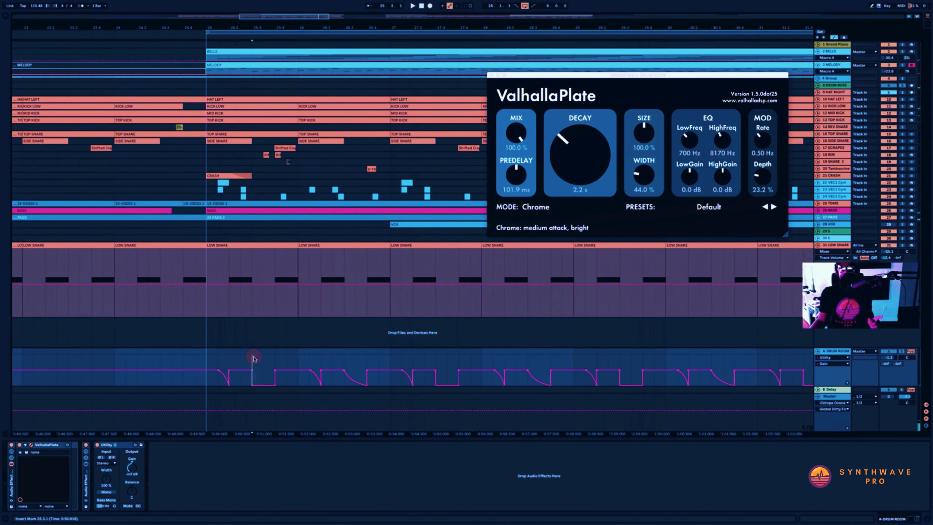
Examine the gain dip starting at 25.3.1 against the gap between the two RIM hits above it.
left_click_drag(253, 358, 274, 360)
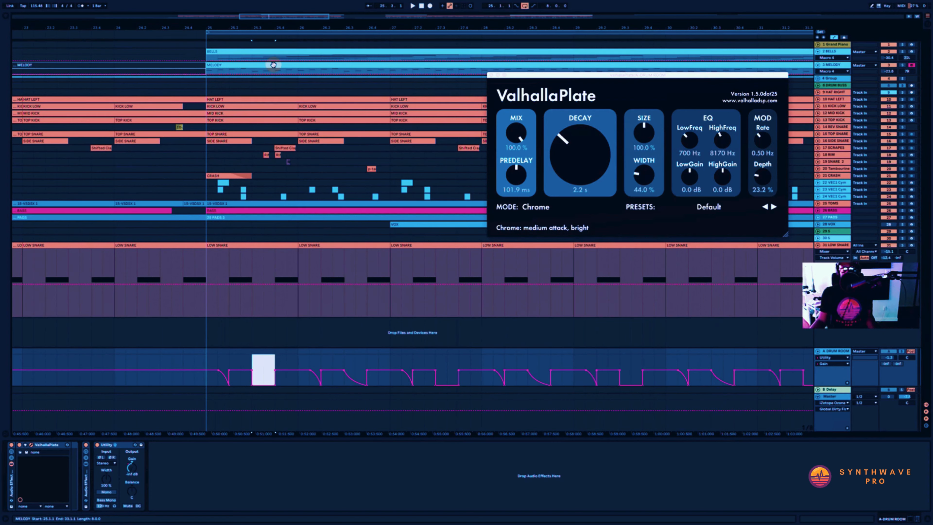
left_click_drag(270, 155, 278, 156)
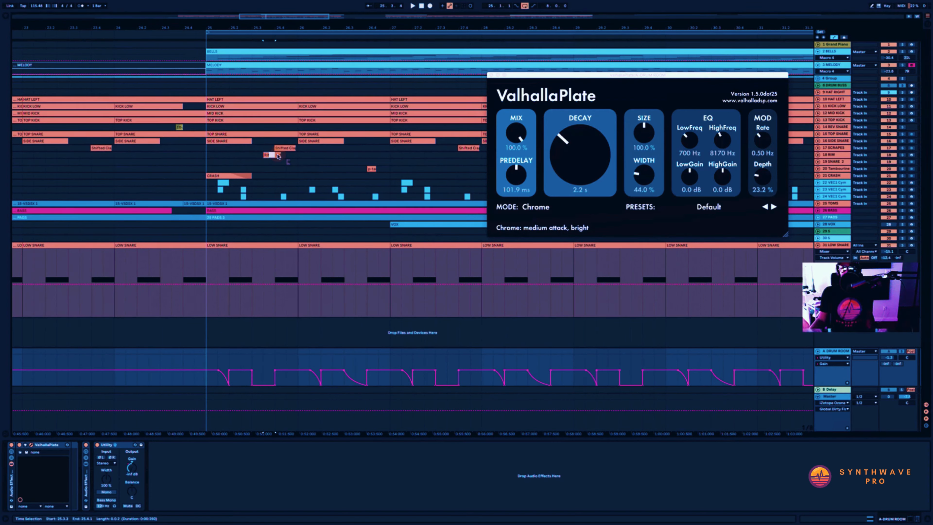
left_click(283, 156)
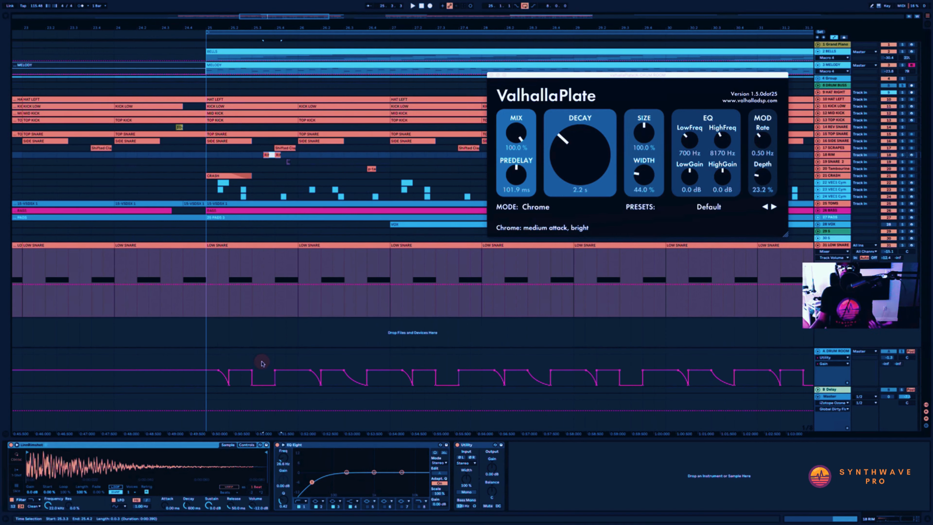
Loop bars 25.1.1 to 27.1.1 and play them with the Utility bypassed and re-enabled for comparison.
left_click_drag(207, 355, 386, 354)
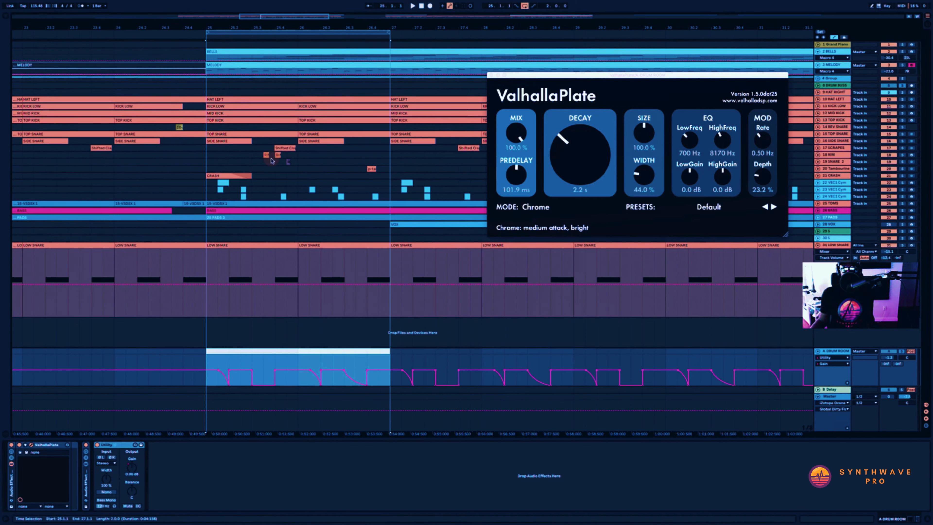
key("space")
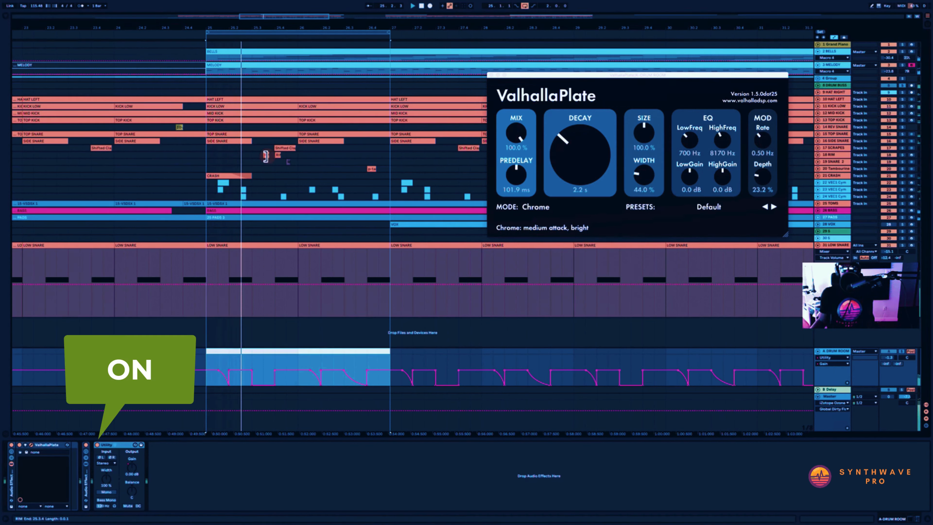
left_click(97, 445)
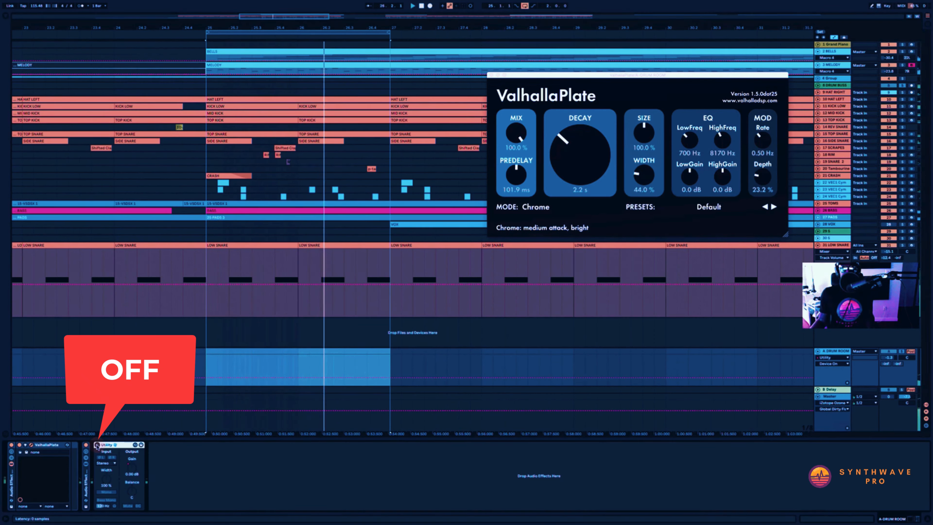
left_click(97, 446)
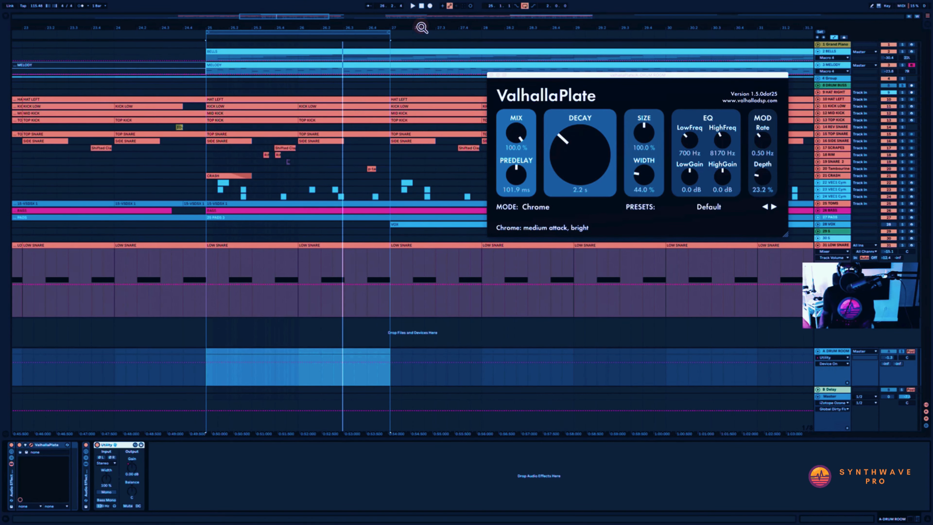
Loop the eight bars from 25 to 33 and play them with the Utility's Gain automation shown.
left_click_drag(423, 26, 629, 44)
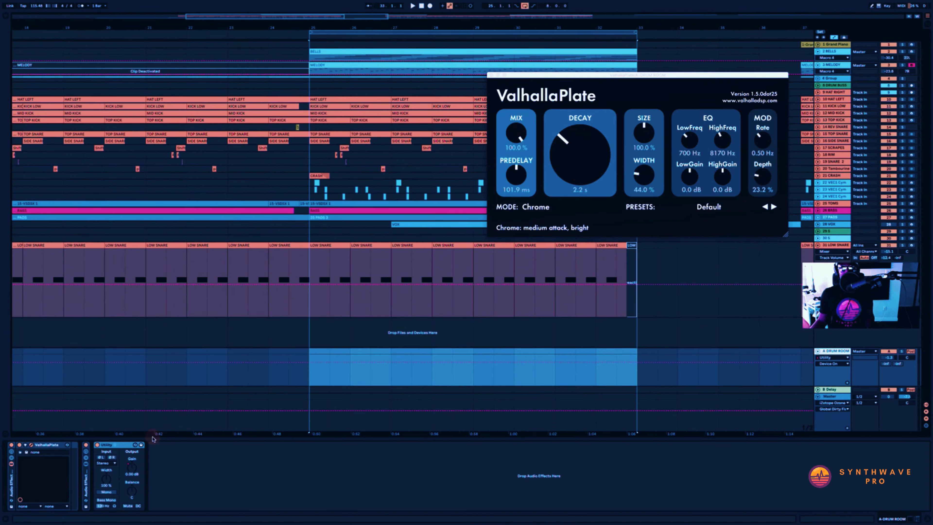
key("space")
left_click(97, 445)
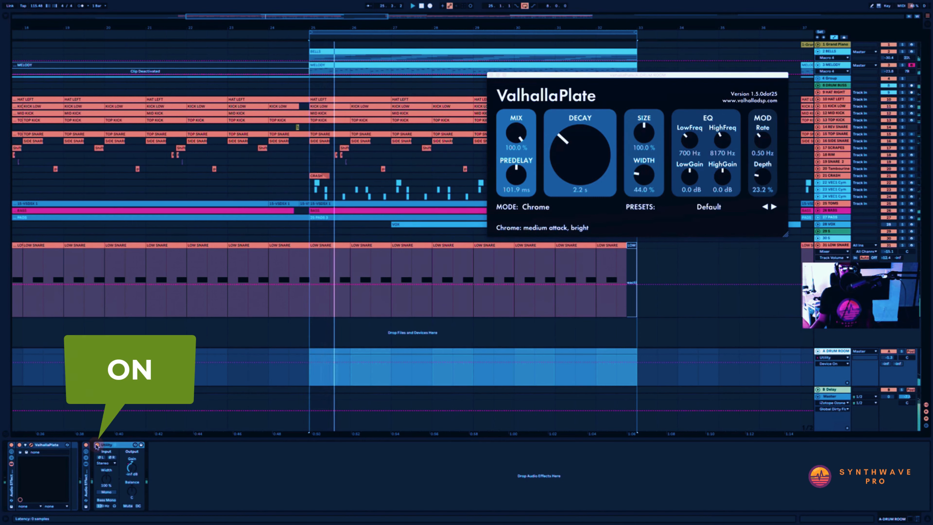
left_click(132, 463)
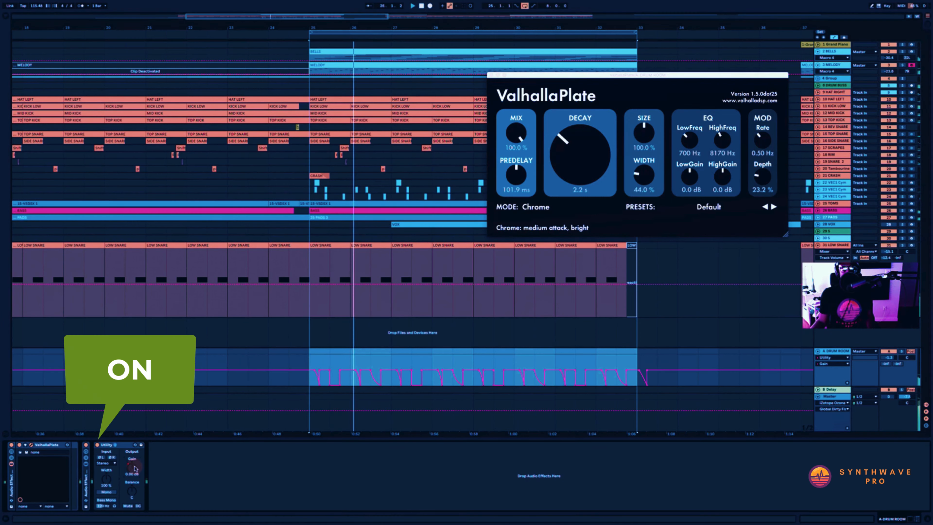
Compare the eight-bar loop with and without the reverb gain automation by repeatedly bypassing and re-enabling the Utility.
left_click(98, 445)
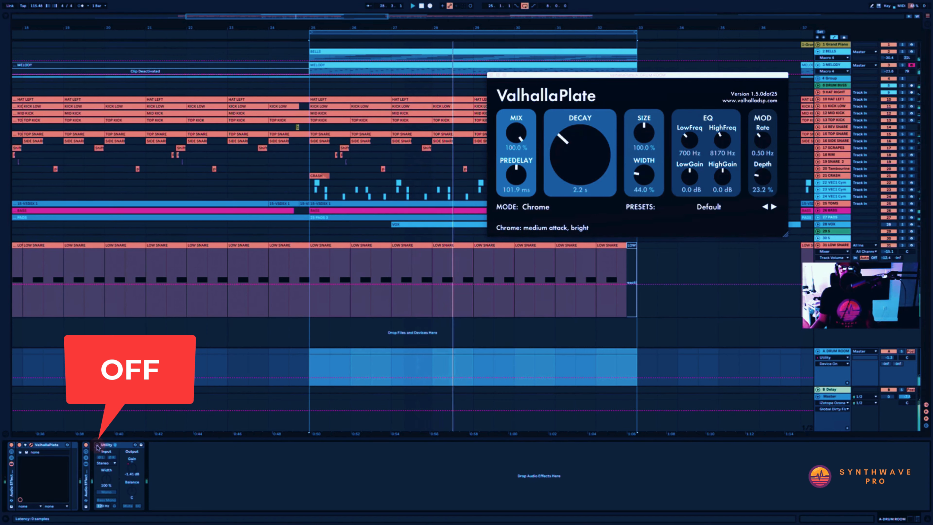
left_click(97, 446)
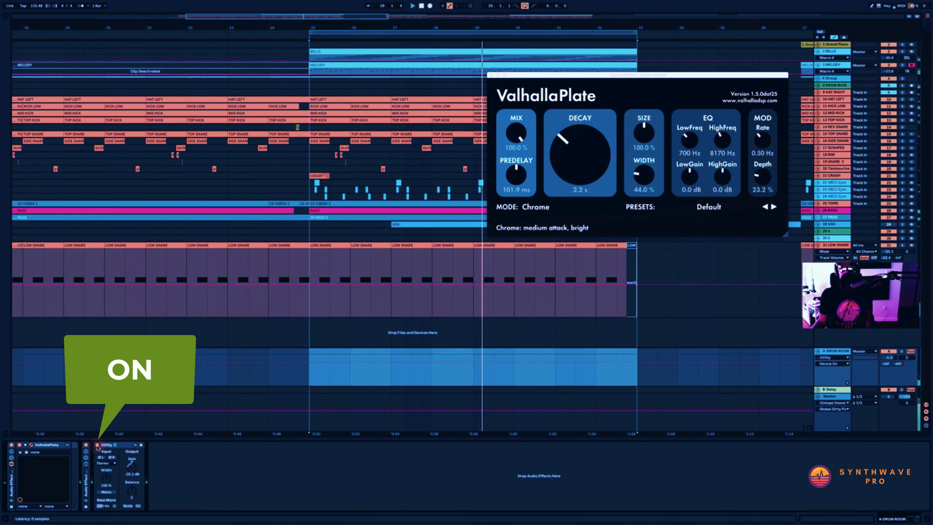
left_click(127, 466)
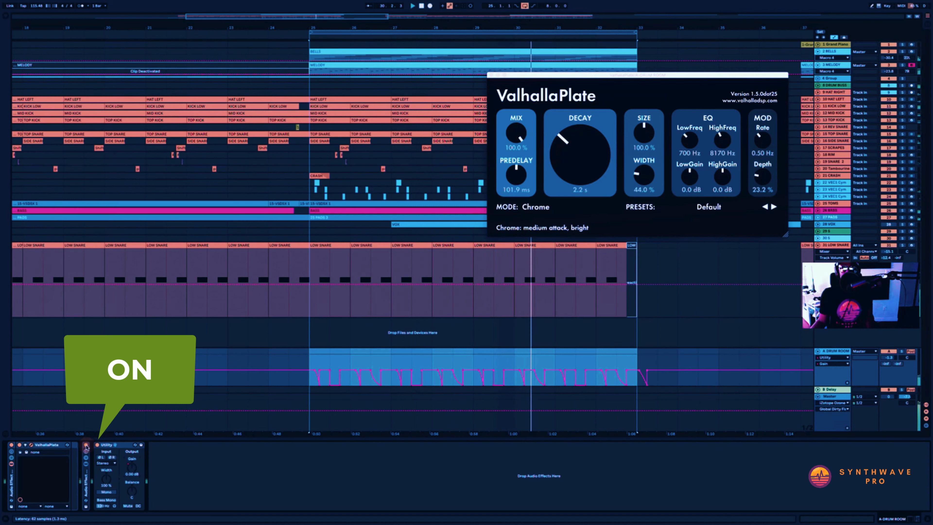
left_click(98, 446)
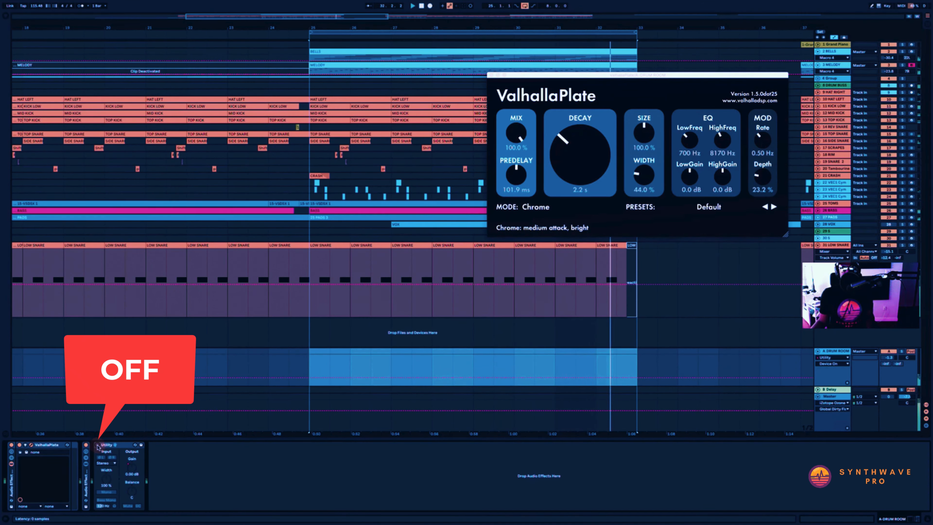
left_click(97, 445)
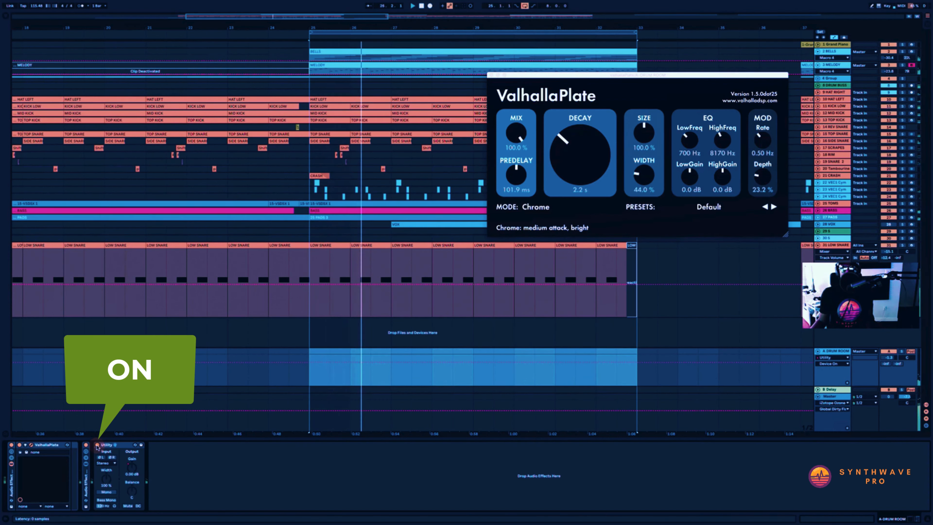
left_click(98, 445)
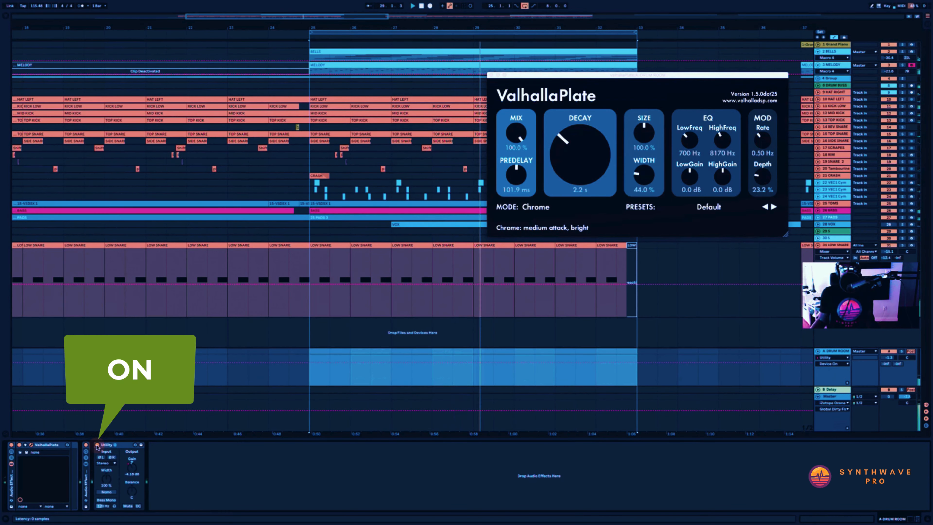
left_click(97, 445)
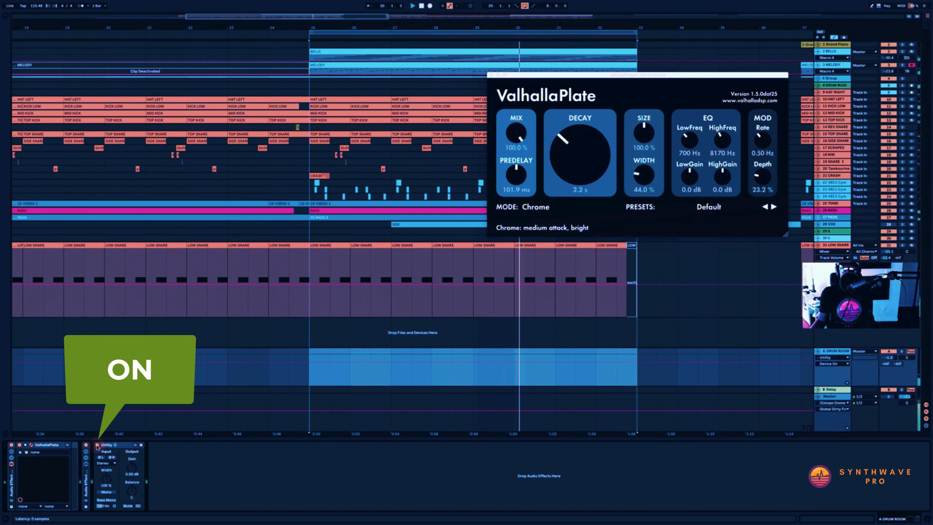
left_click(97, 445)
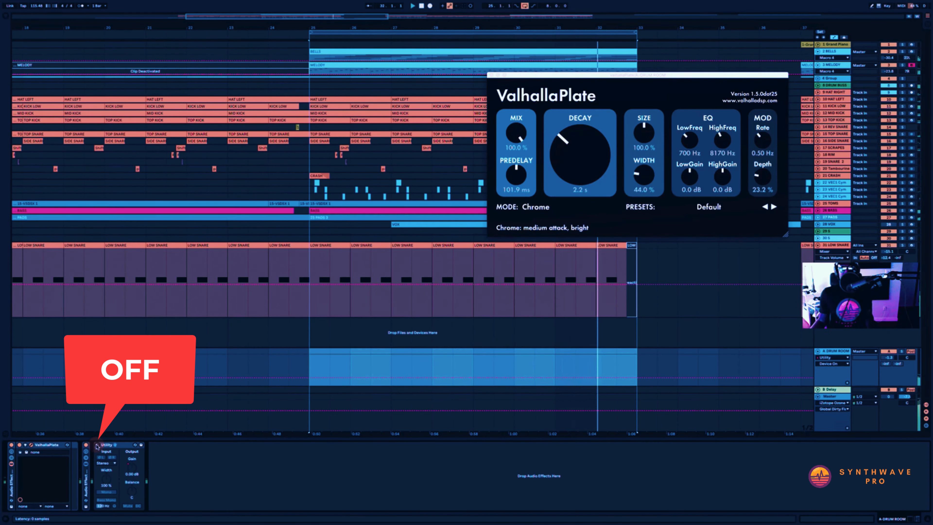
Leave the Utility enabled with its Gain automation shown, and replay the loop from bar 25.
left_click(97, 445)
left_click(132, 470)
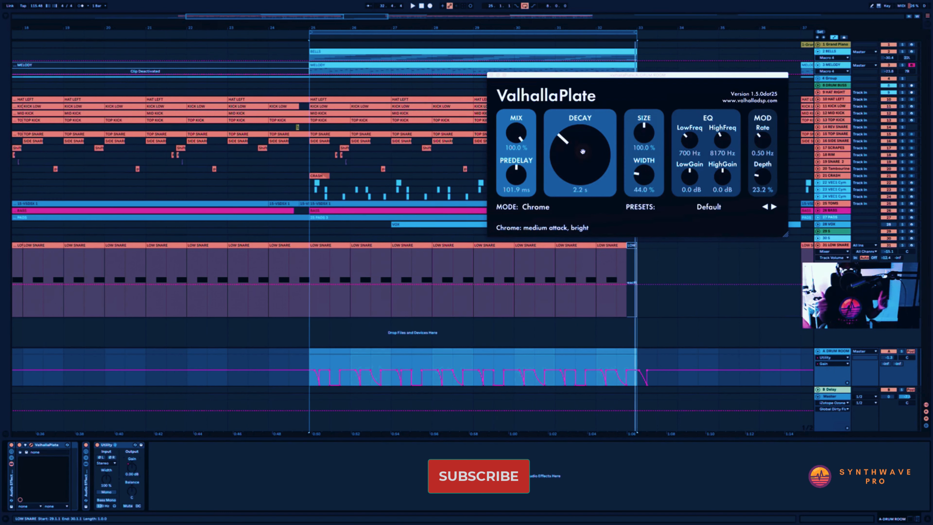
key("space")
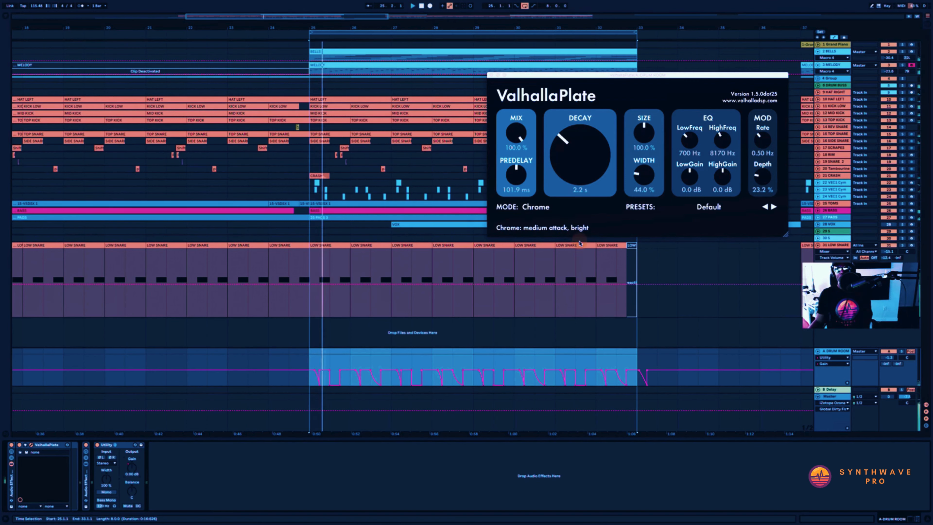